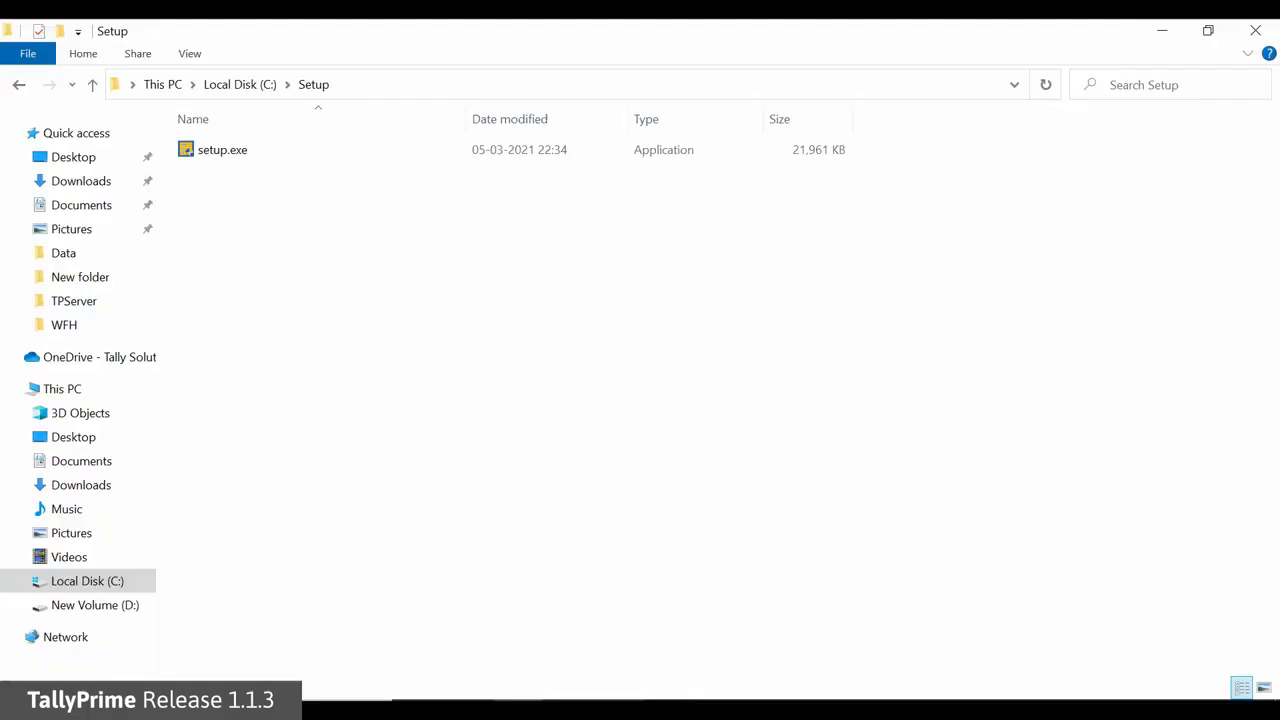
Step: Run setup.exe from C:\Setup and install TallyPrime Server 1.1.3
left_click(230, 158)
double_click(230, 158)
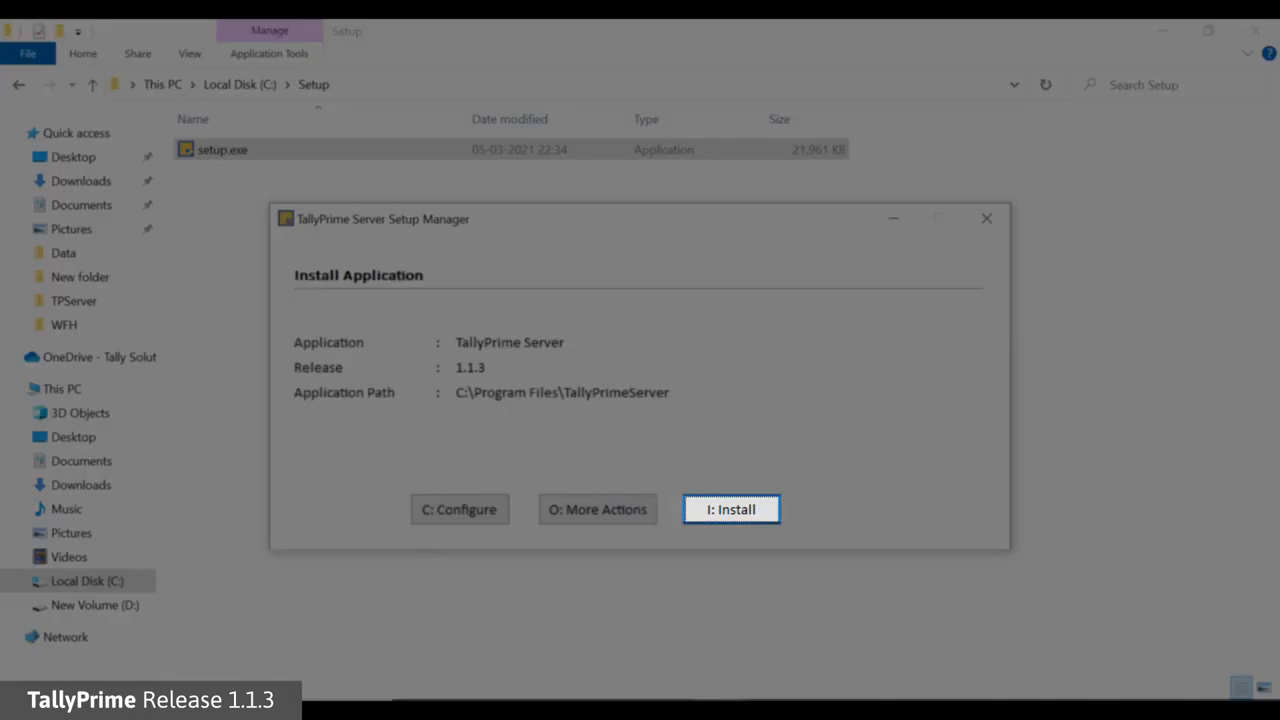
left_click(757, 512)
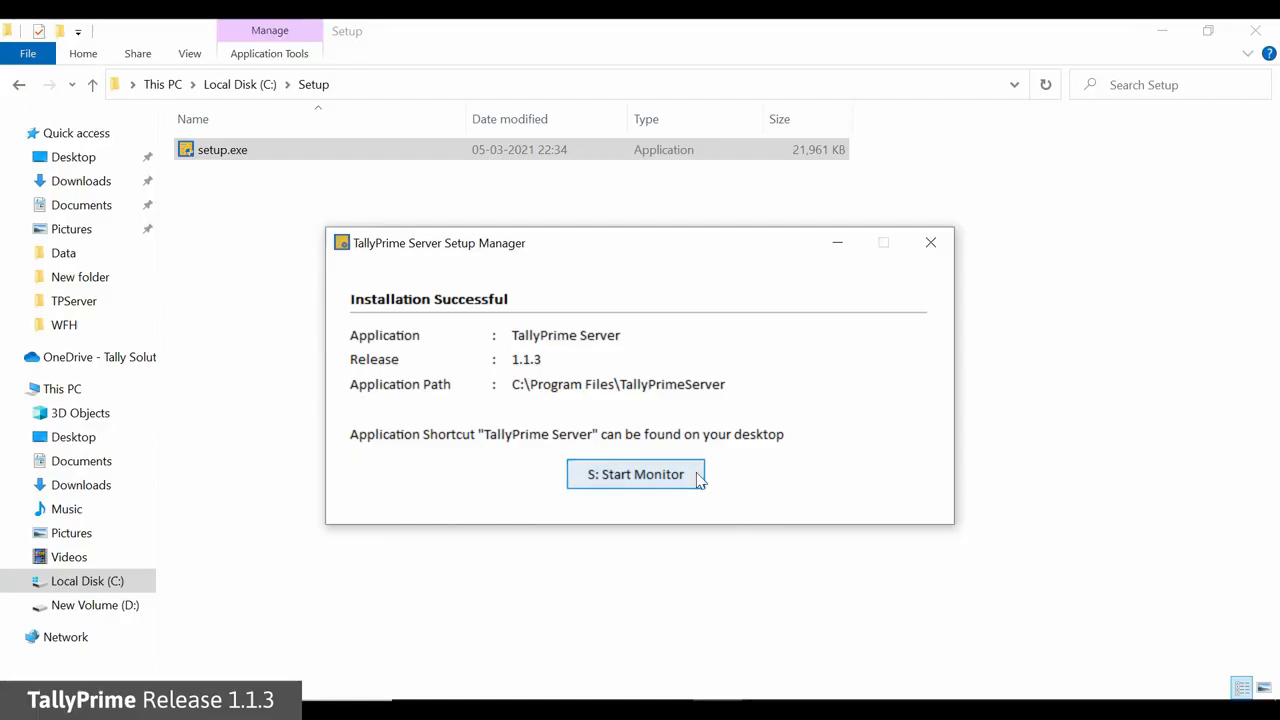
Step: Start the server monitor and activate a new license, entering the serial number, activation key and administrator e-mail twice
left_click(699, 478)
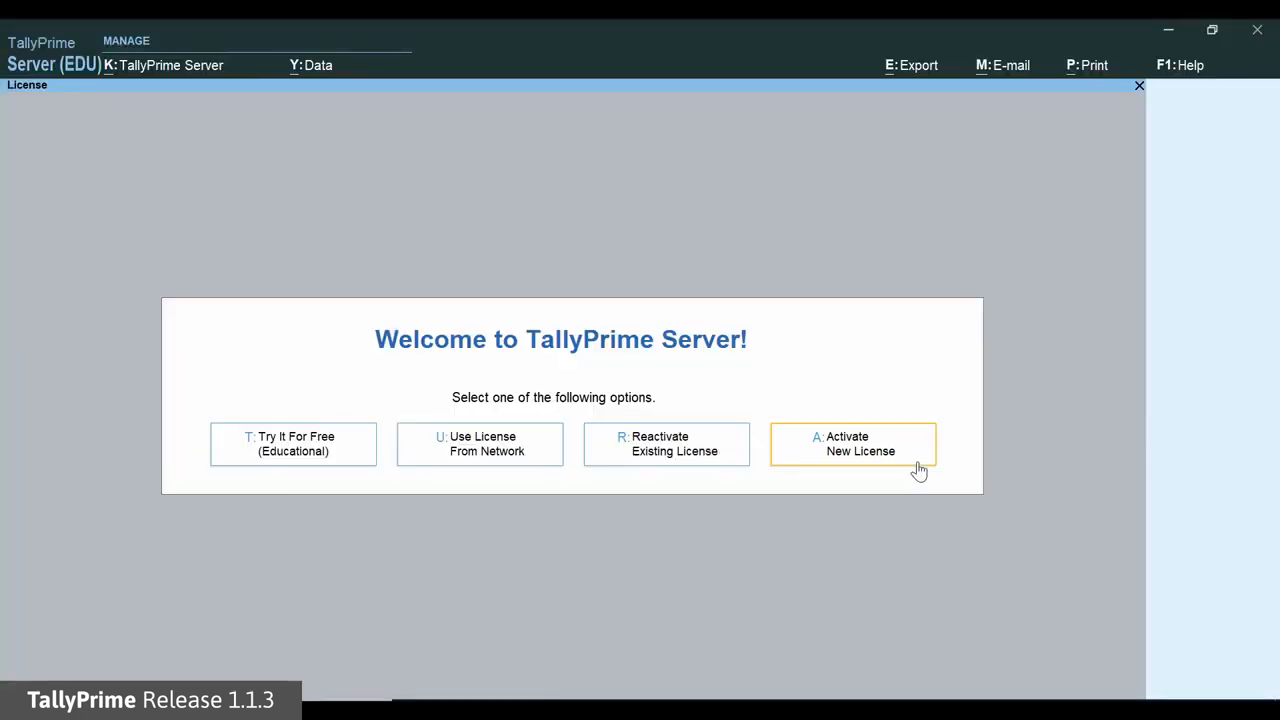
left_click(918, 468)
key("Return")
key("Return")
key("Return")
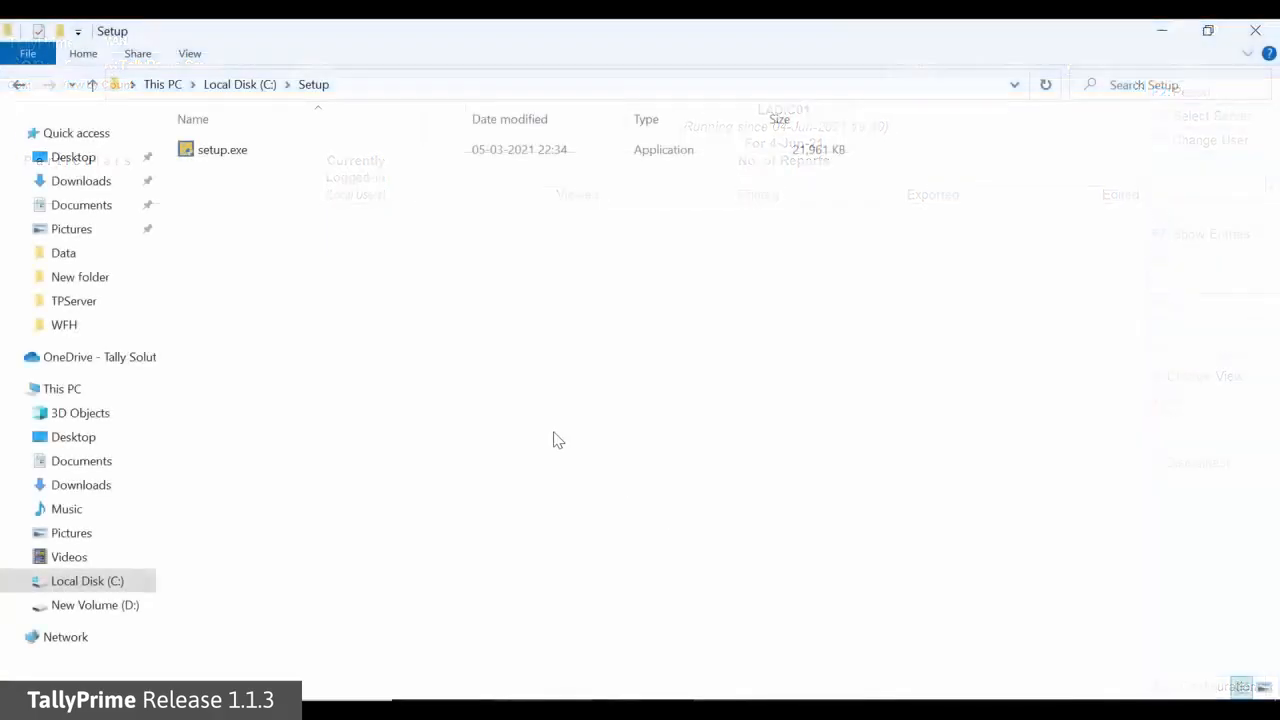
Step: Rerun the setup, start the monitor, and reactivate the existing license with the Tally.NET ID and password
double_click(231, 158)
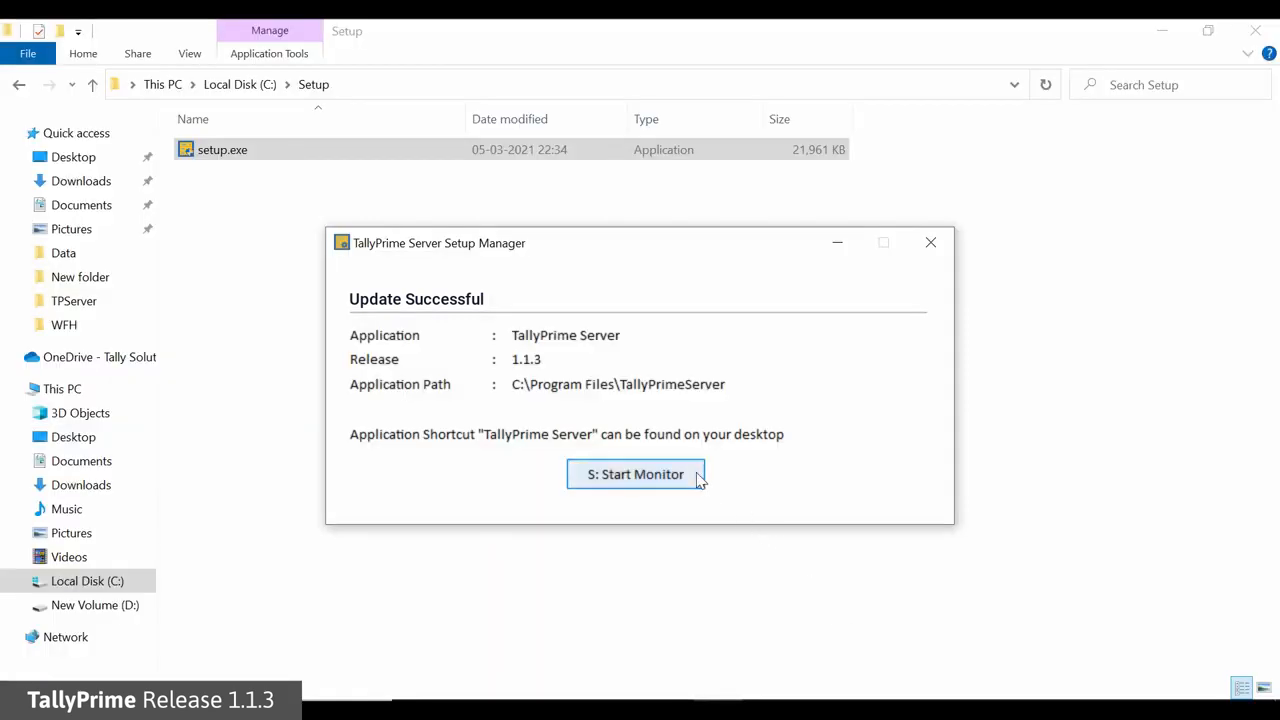
left_click(699, 477)
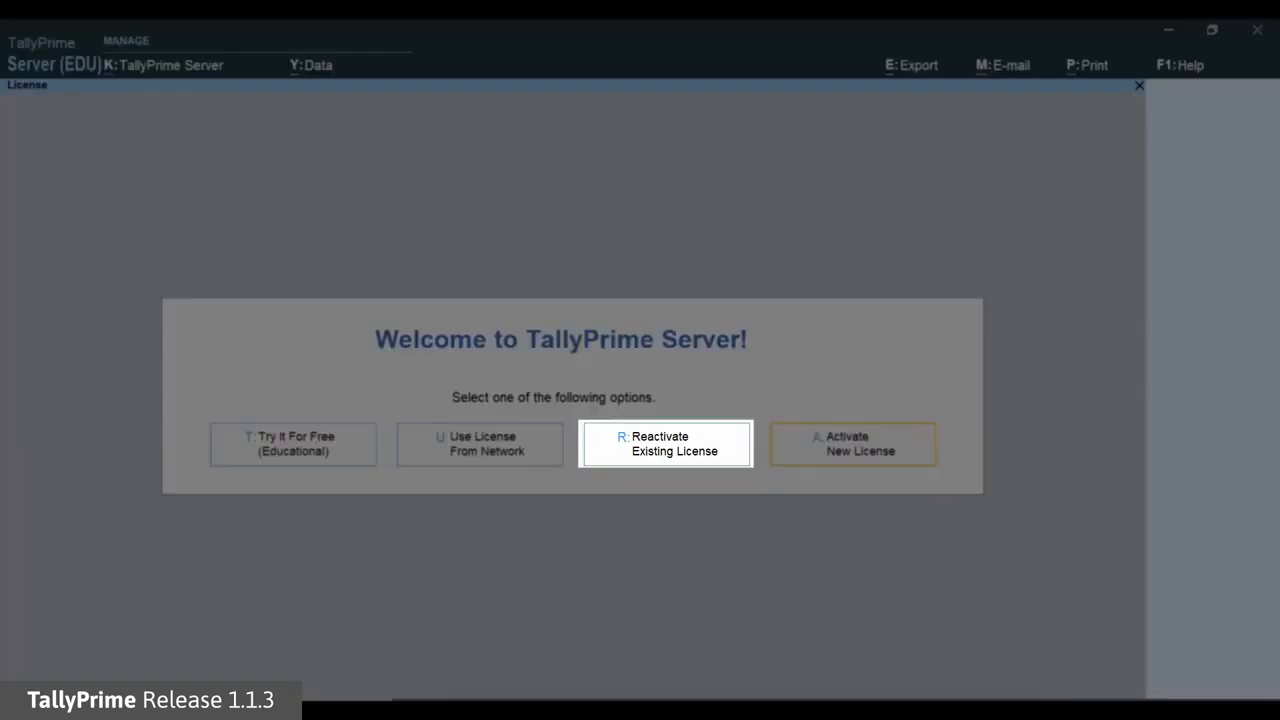
key("Left")
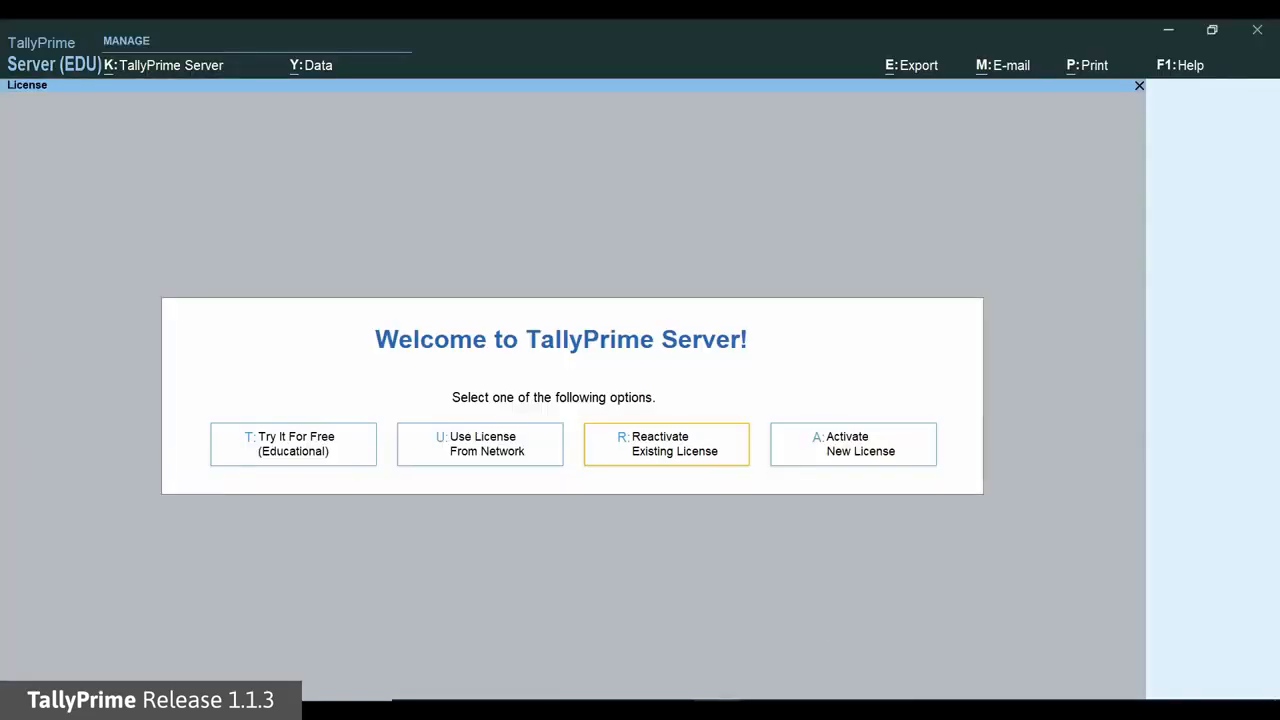
key("Return")
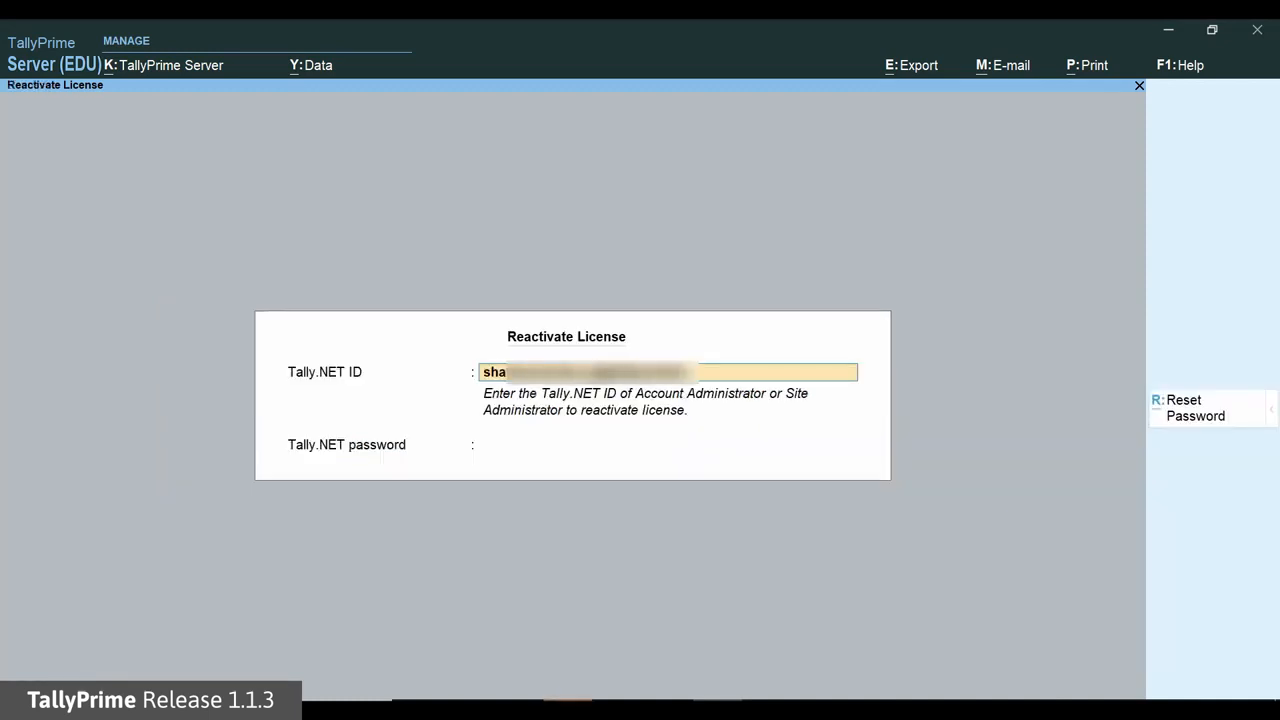
key("Return")
type("*********")
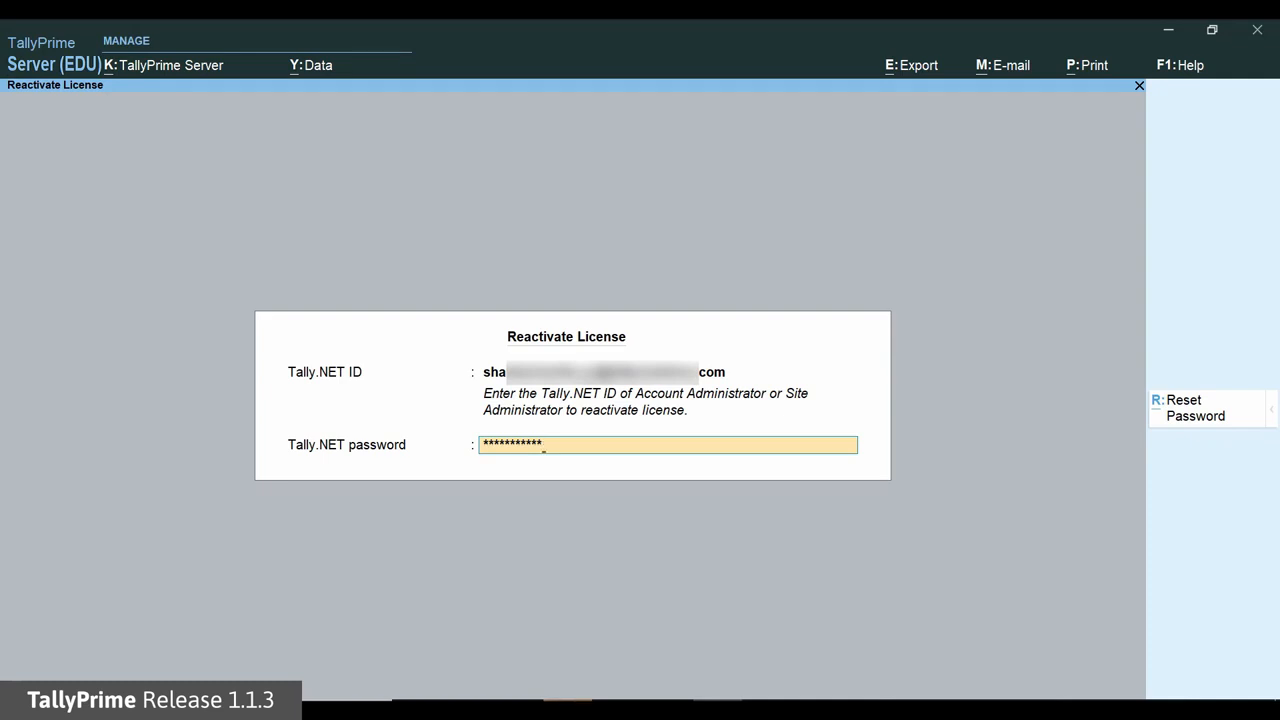
key("Return")
key("y")
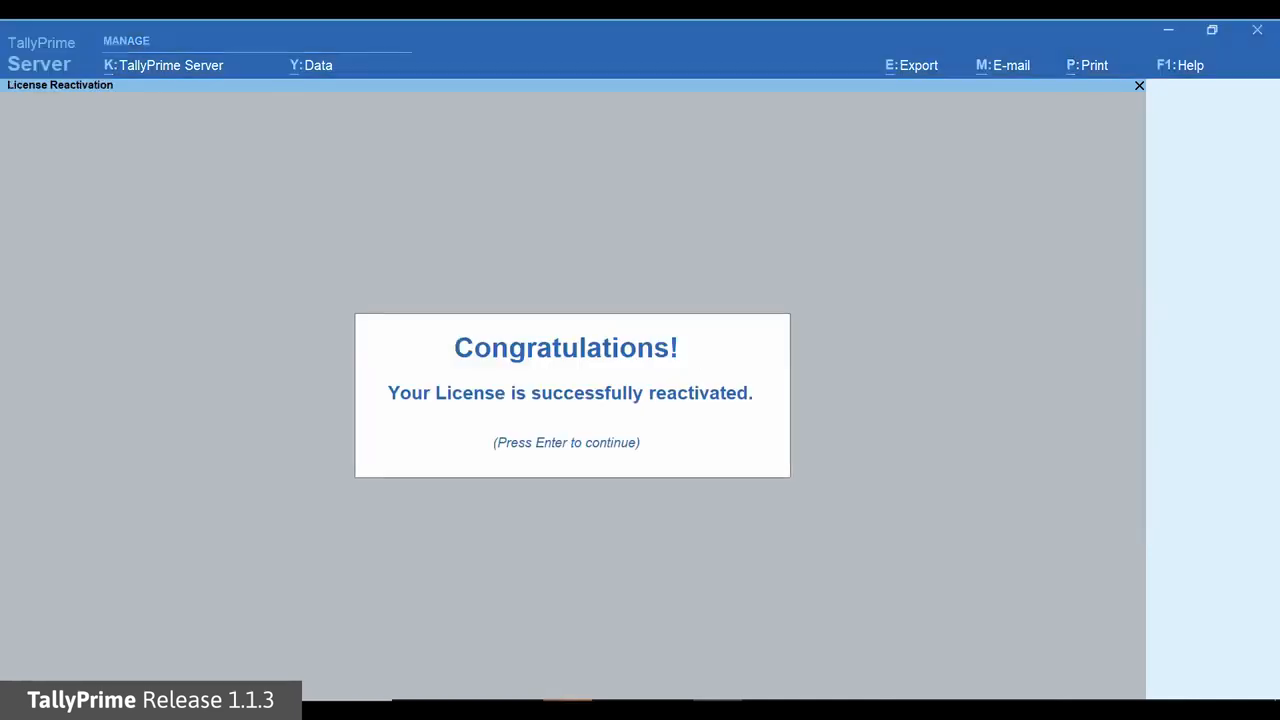
key("Return")
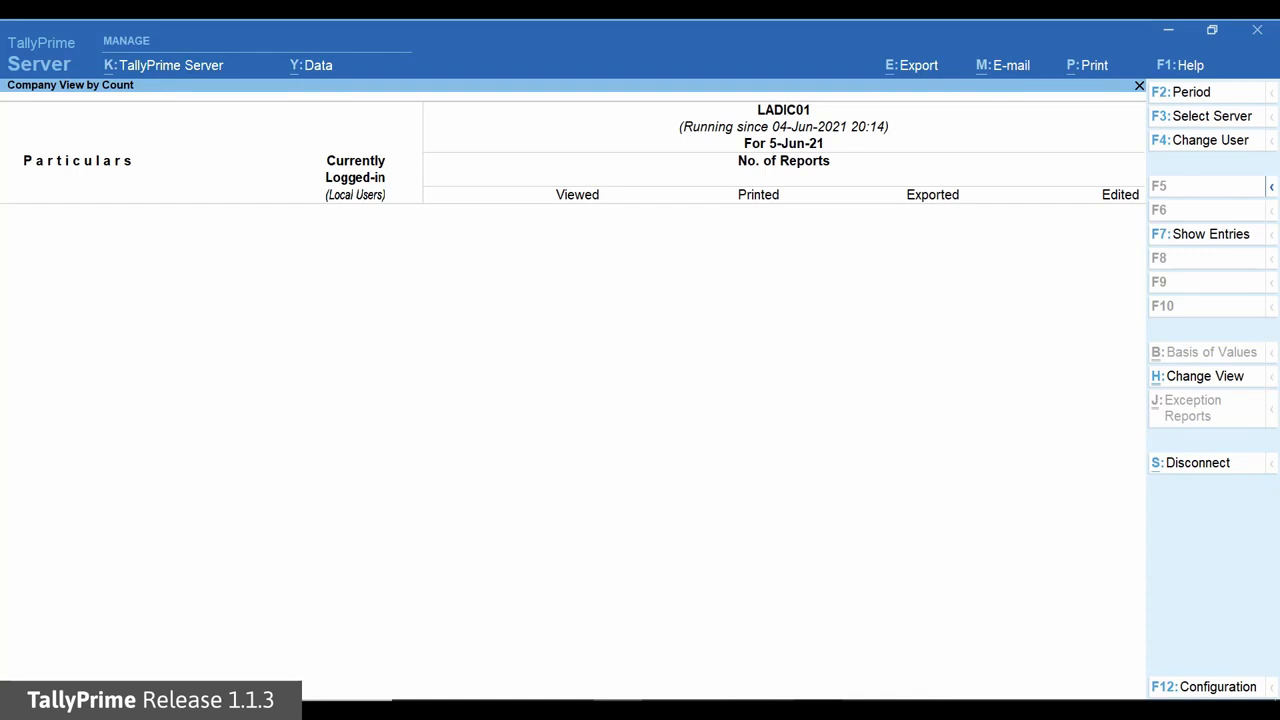
Step: Open the server's Data Location configuration and name the location Primary
key("alt+k")
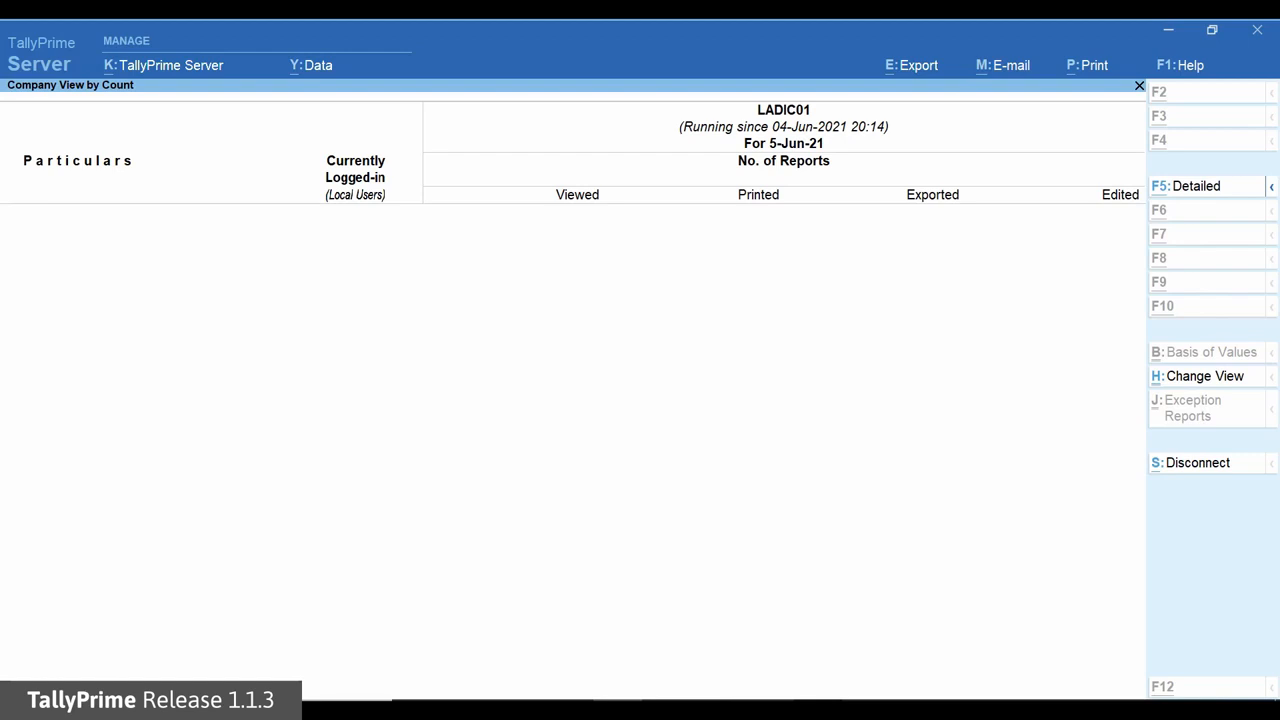
key("alt+k")
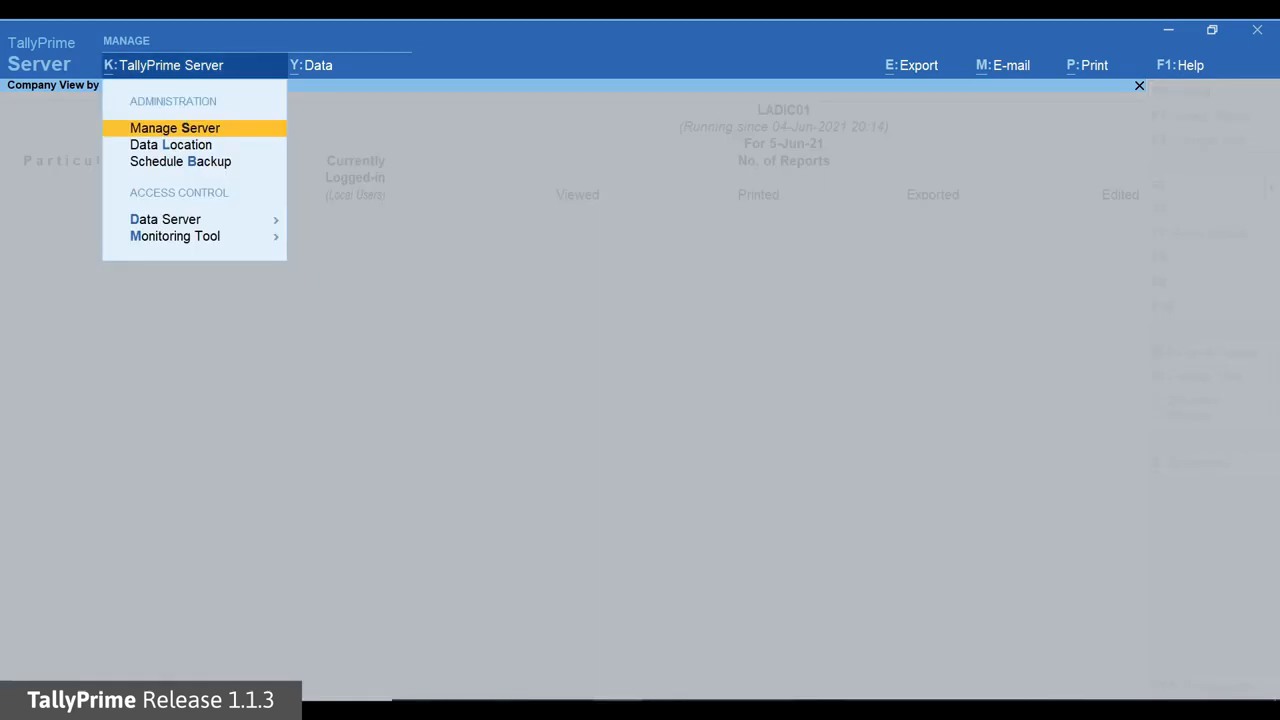
key("Down")
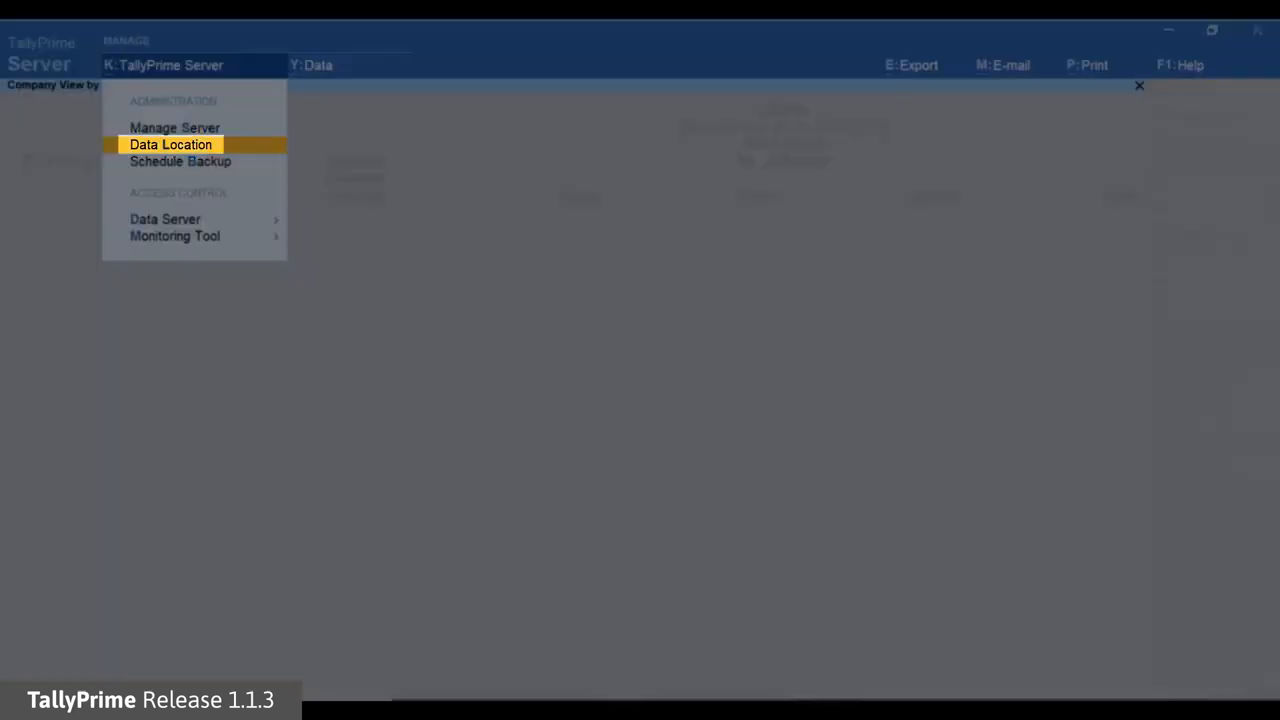
key("Return")
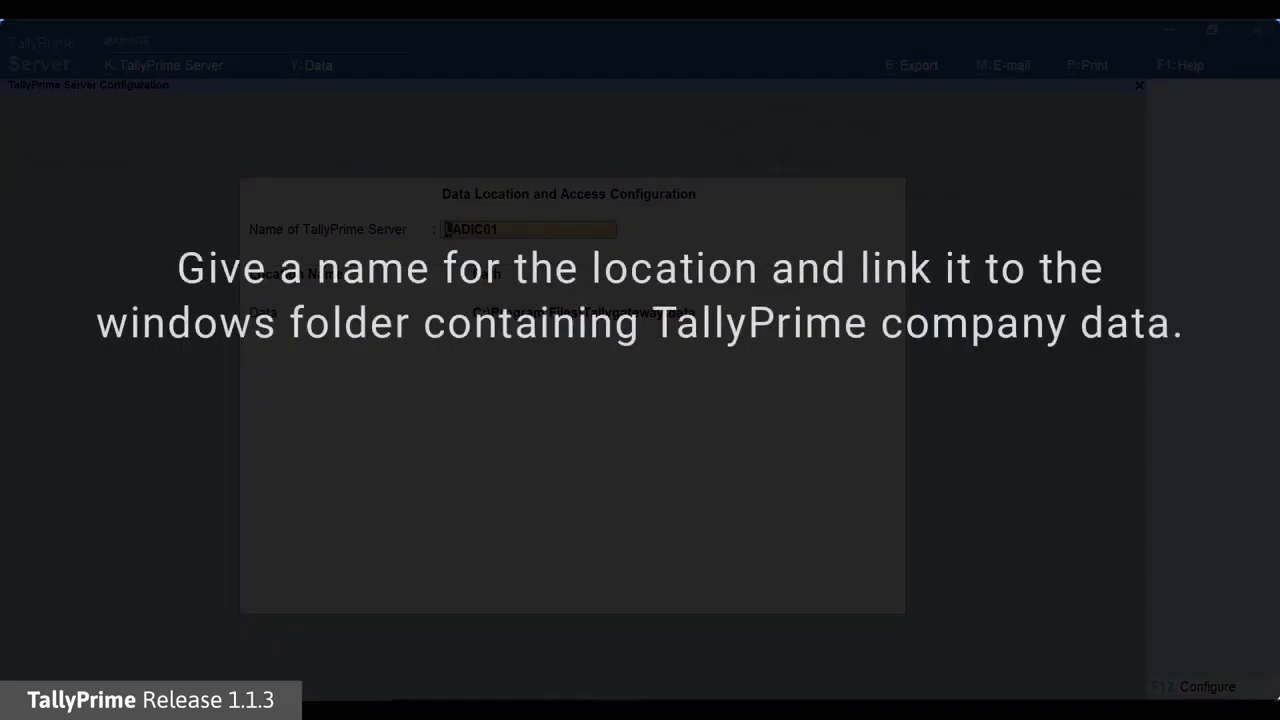
key("Return")
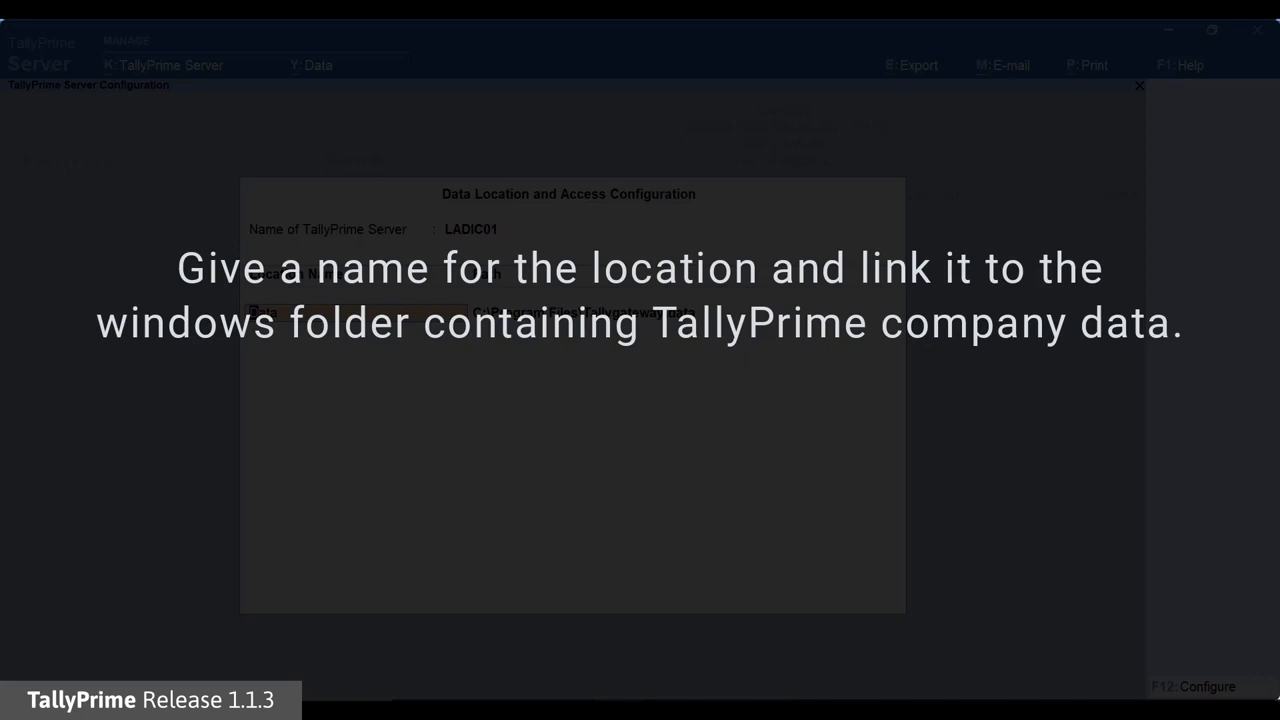
type("Primary")
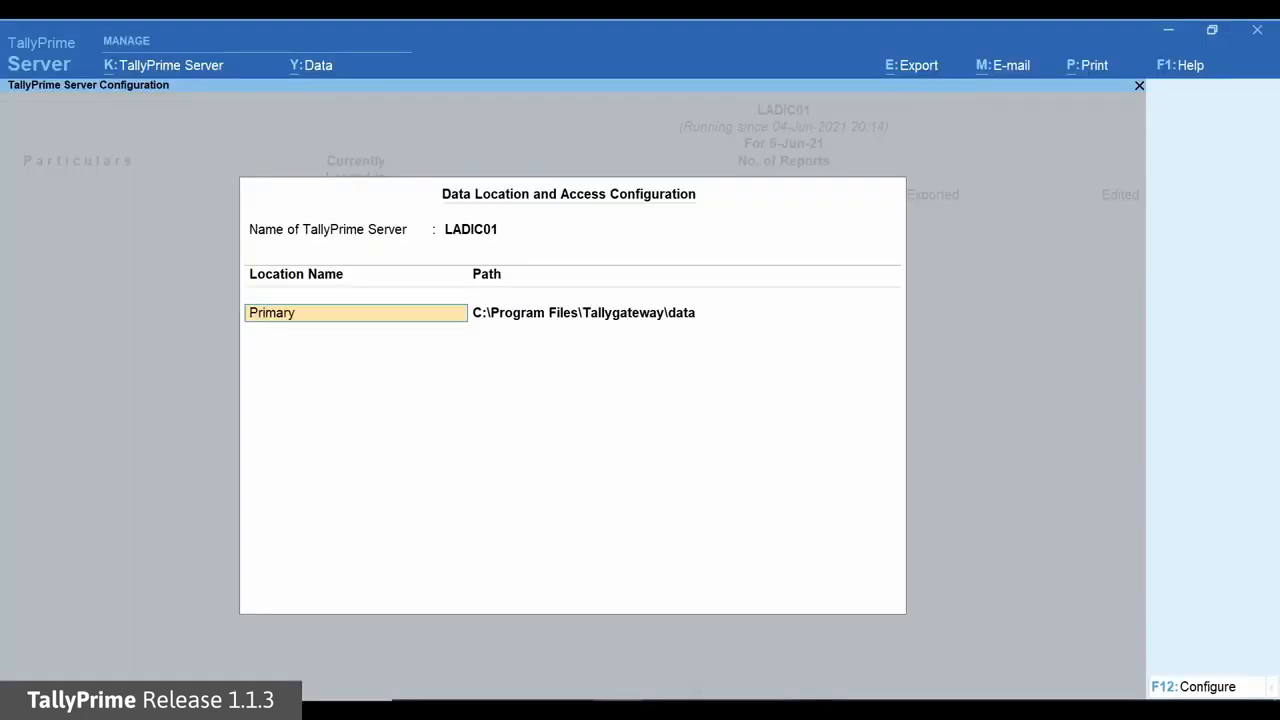
key("Return")
Step: Set the Primary location's path to C:\Data and save the data location configuration
key("Up")
key("Up")
key("Return")
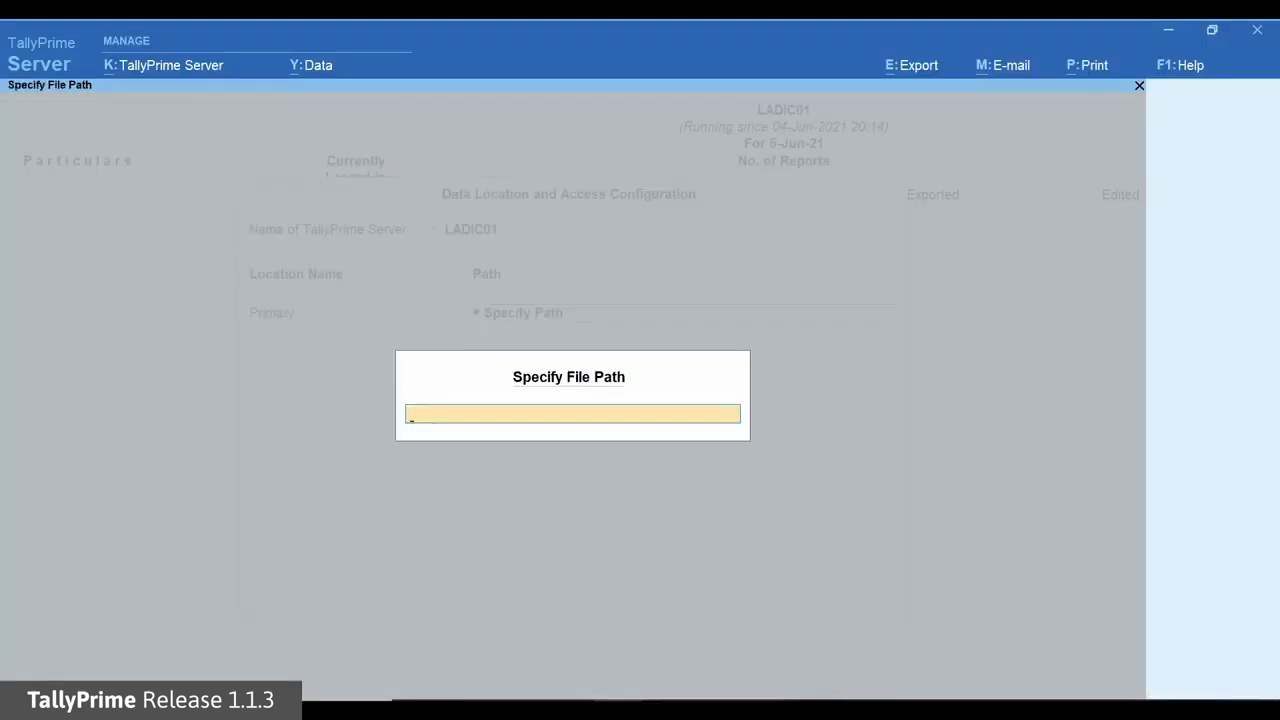
type("C:\\Data")
key("Return")
key("Return")
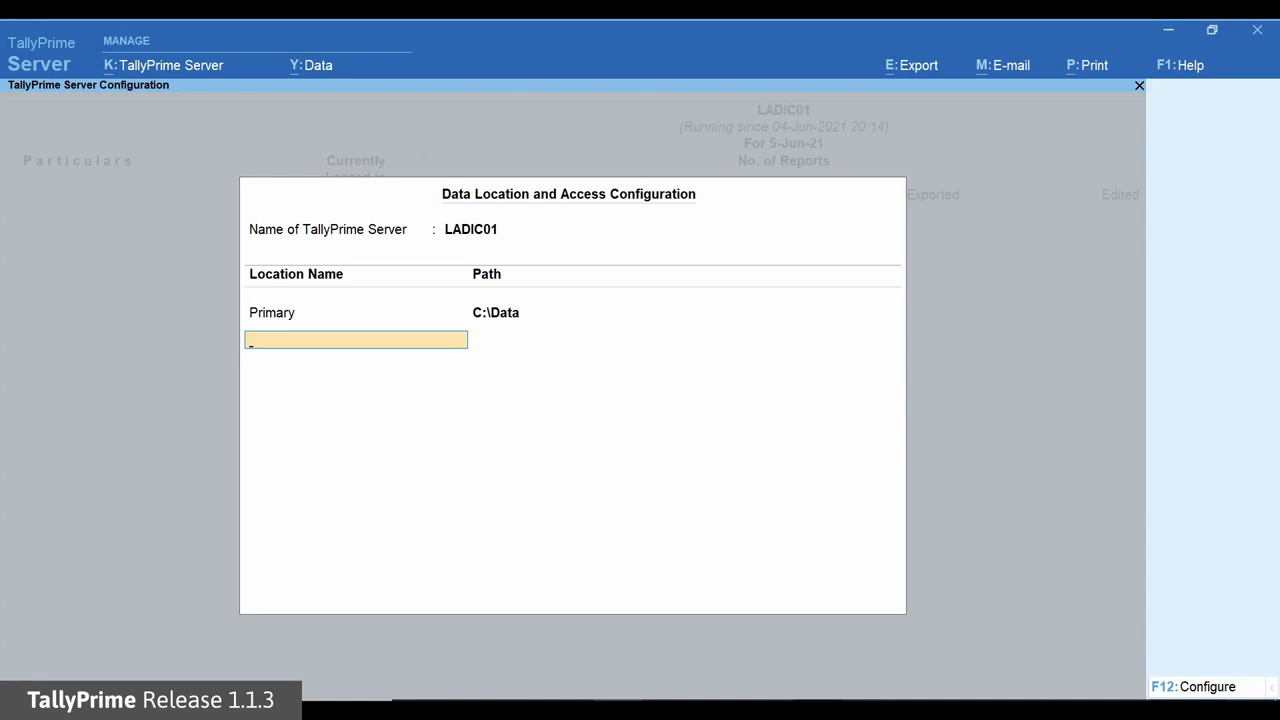
key("Return")
key("Return")
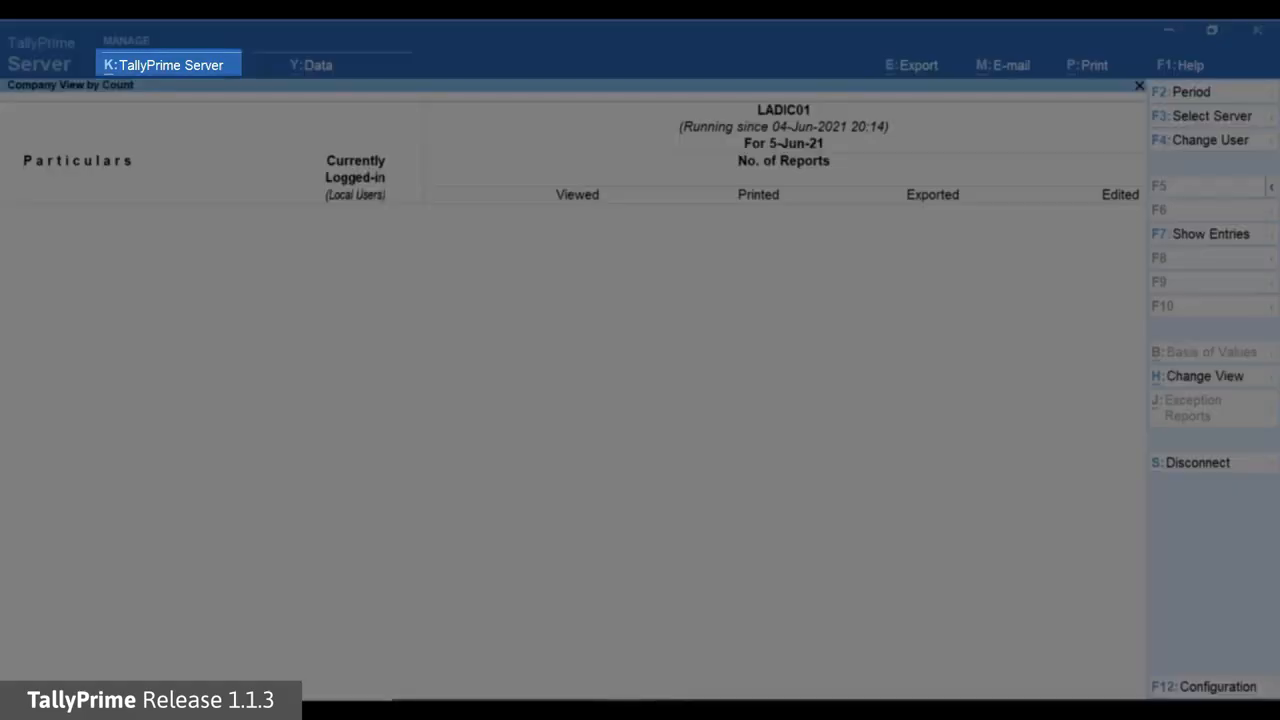
Step: Configure the TallyPrime Gold License for the data server with IP address 192.168.1.3 and port 10001
key("alt+k")
key("Down")
key("Down")
key("Down")
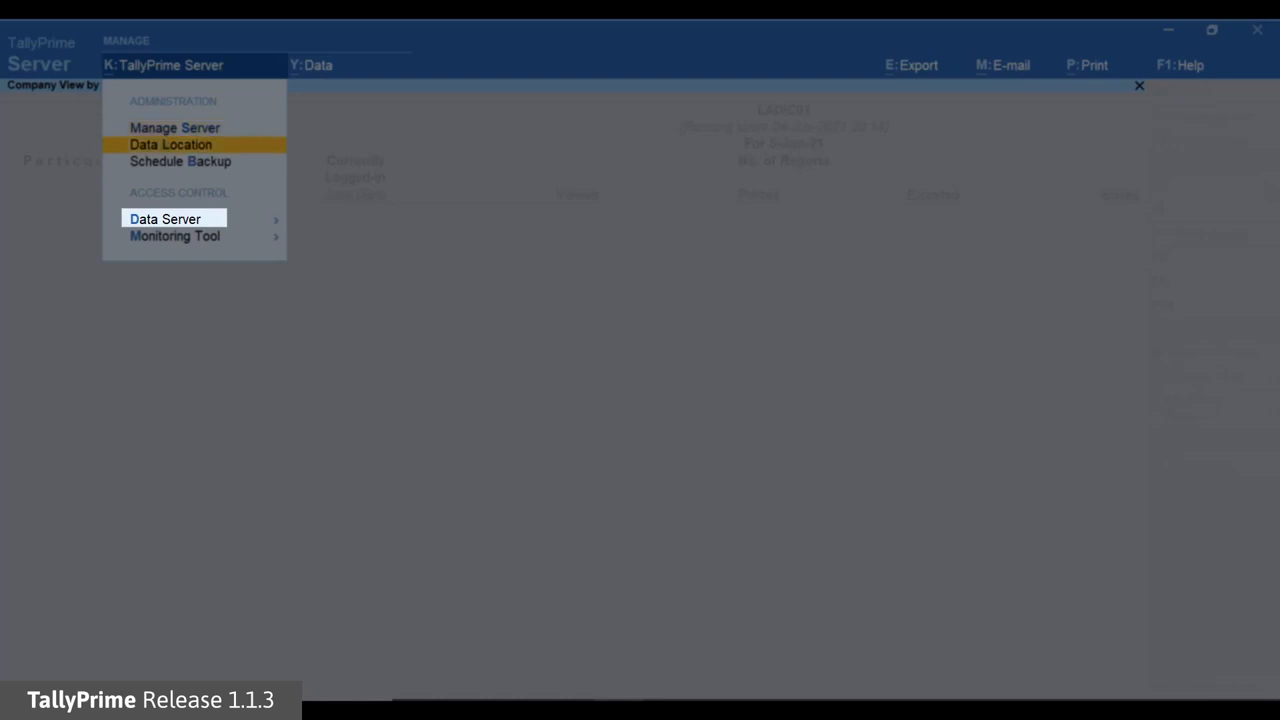
key("Return")
key("Down")
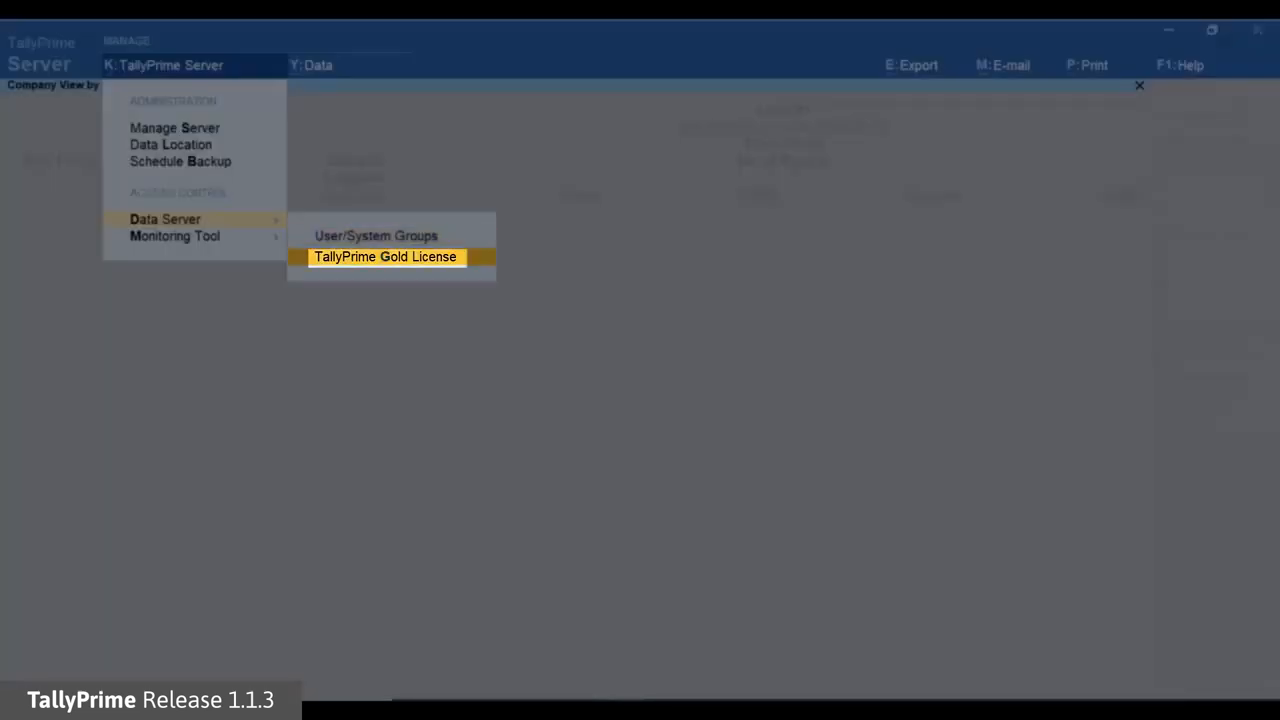
key("Return")
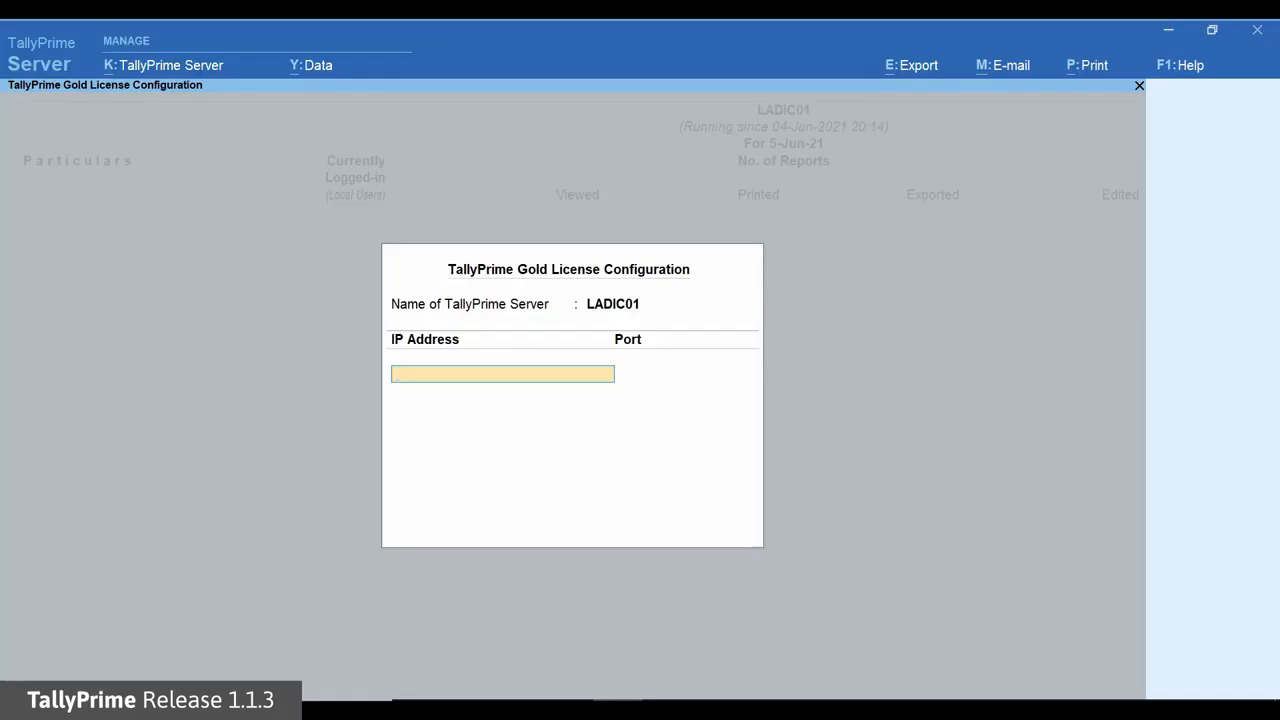
type("192.168.1.3")
key("Return")
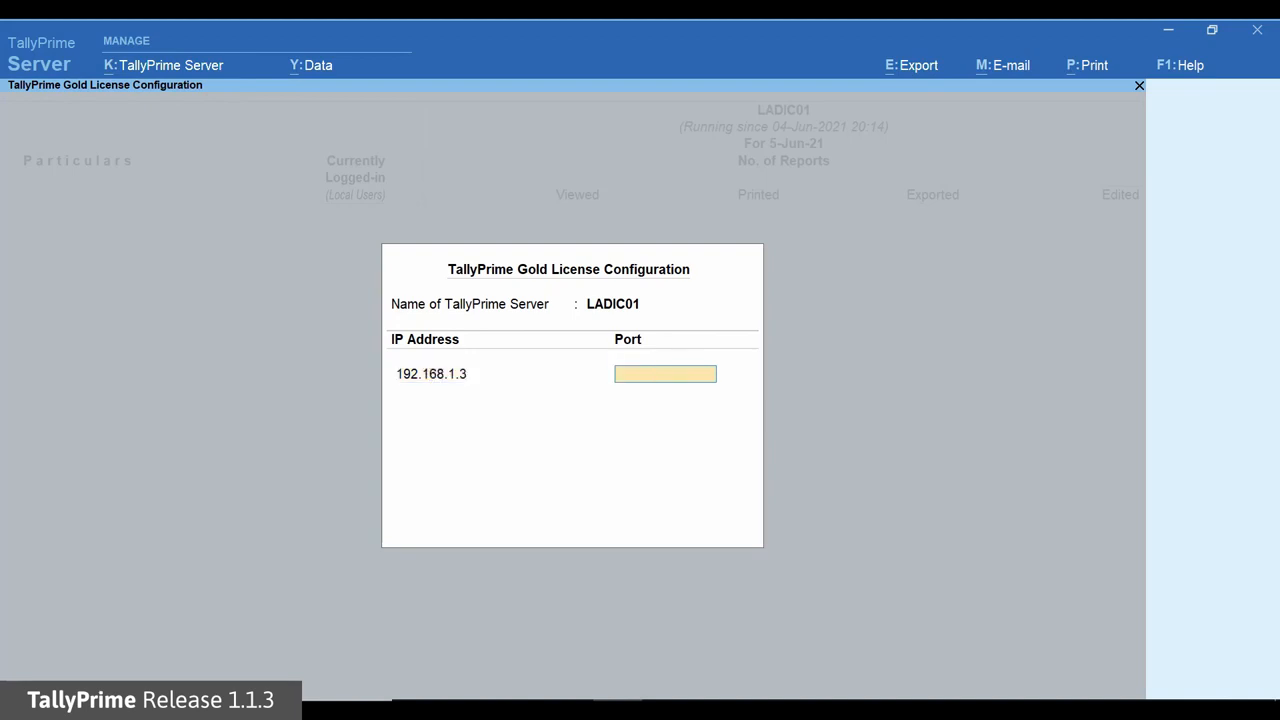
type("10001")
key("Return")
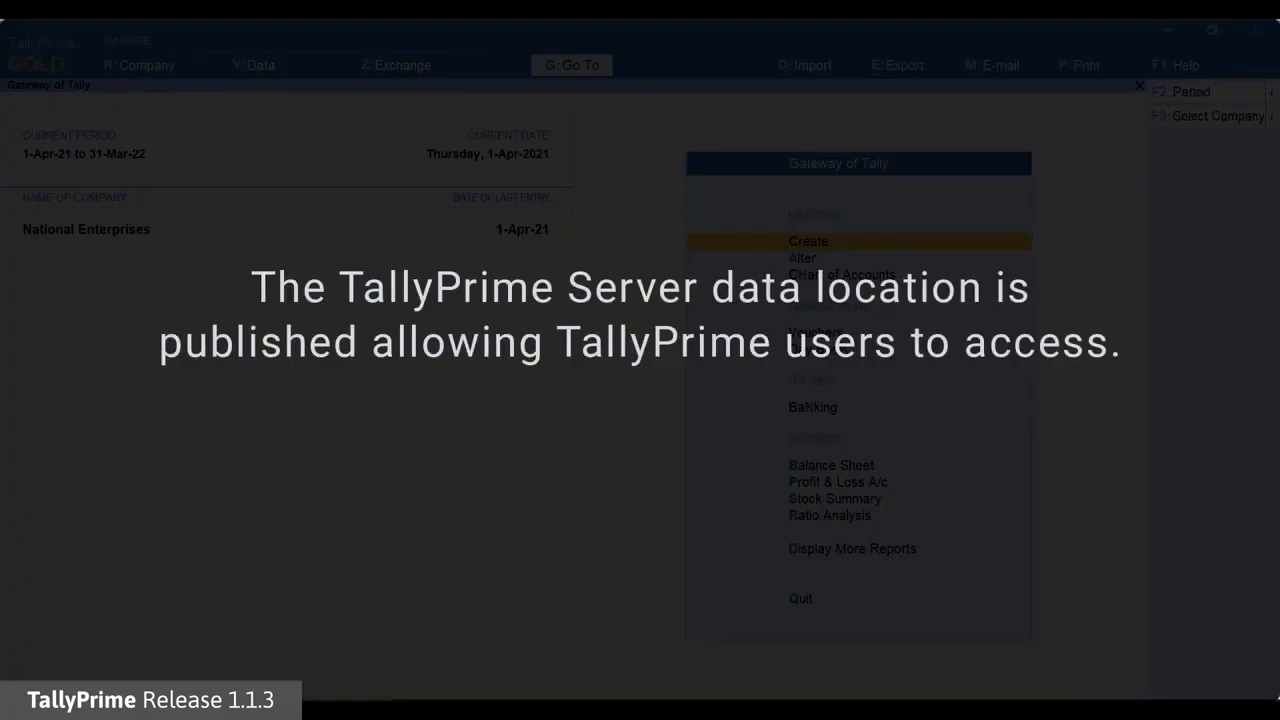
Step: In TallyPrime, open the company selection list and move to the Primary server location's companies
key("alt+k")
key("Down")
key("Down")
key("Down")
key("Return")
key("Up")
key("Up")
key("Up")
key("Up")
key("Return")
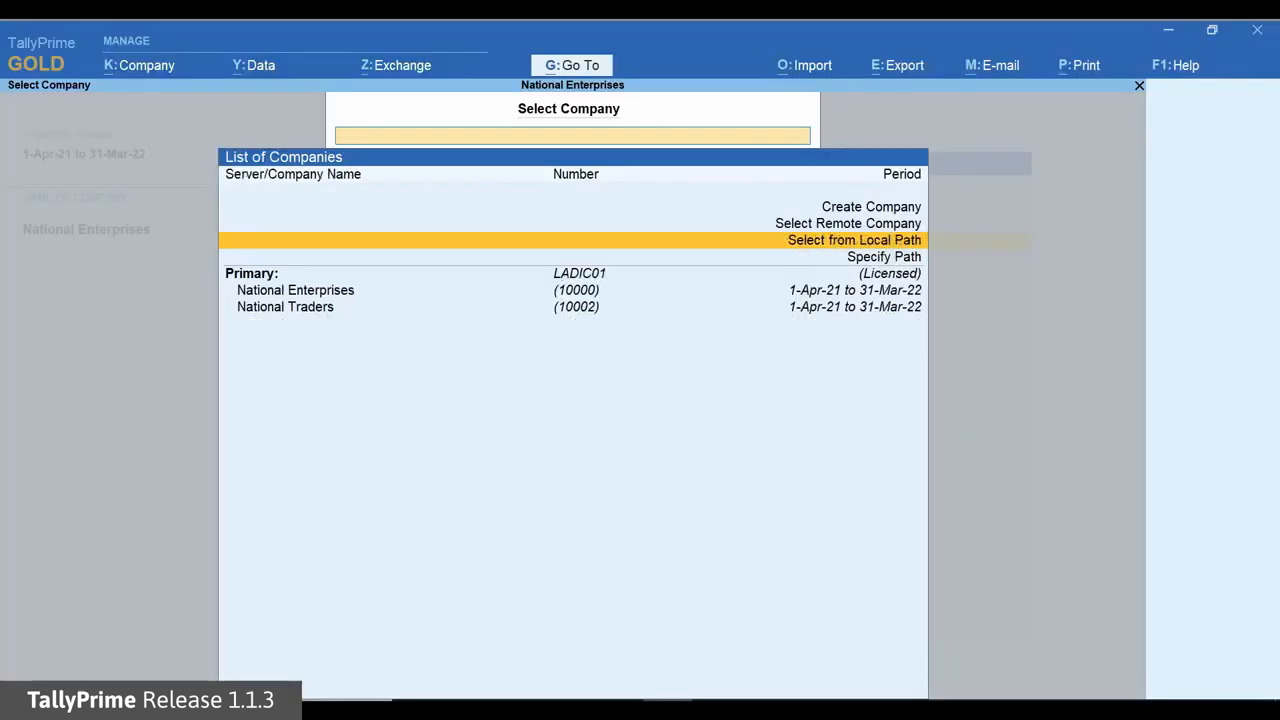
key("Down")
key("Down")
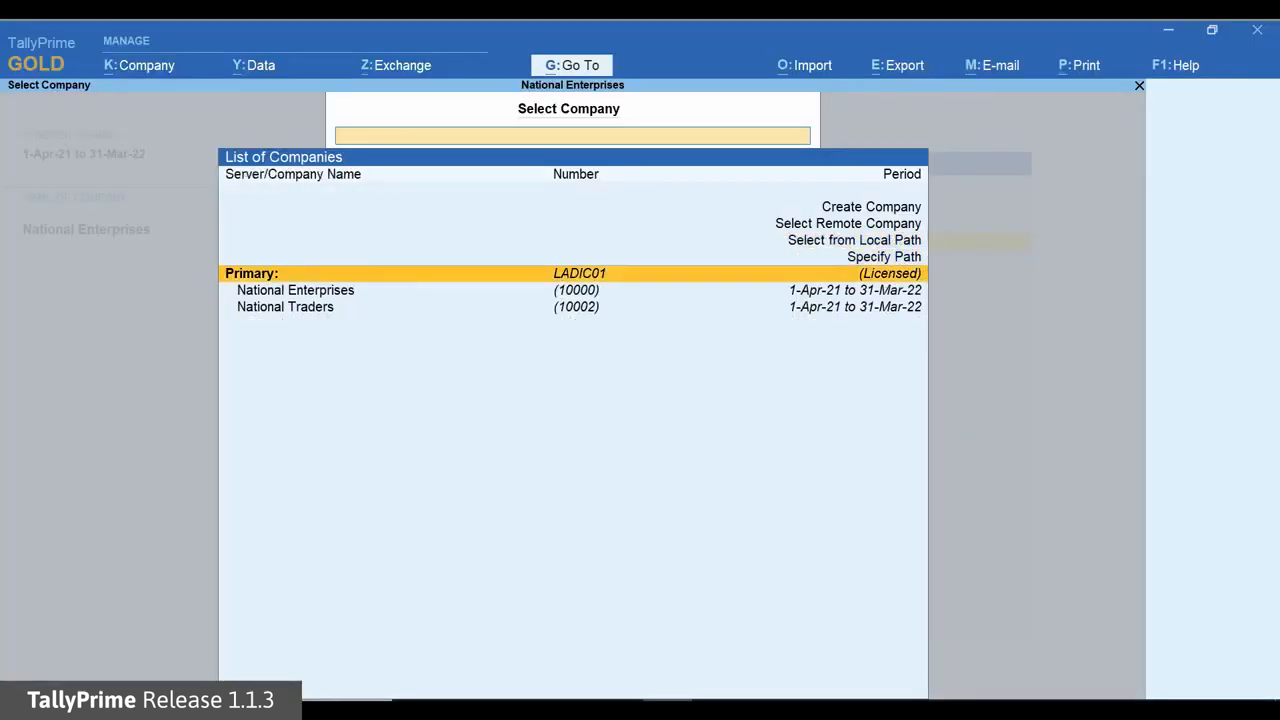